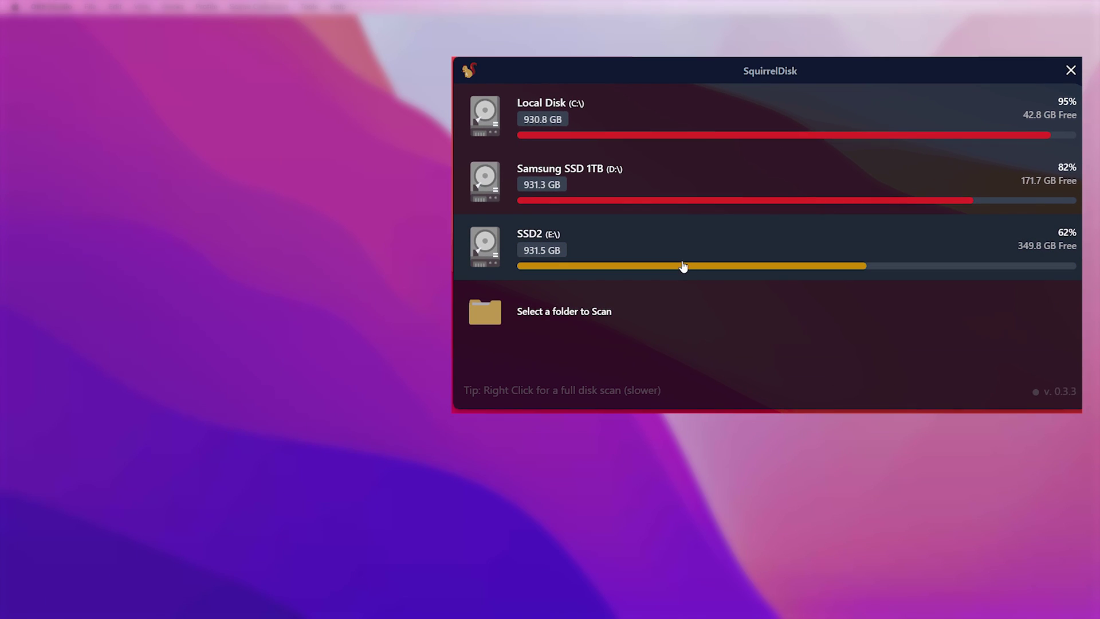
# - Scan SSD2 (E:), drill into CitySample_5.0's data folder, then return to the drive's top level
pyautogui.click(398, 342)
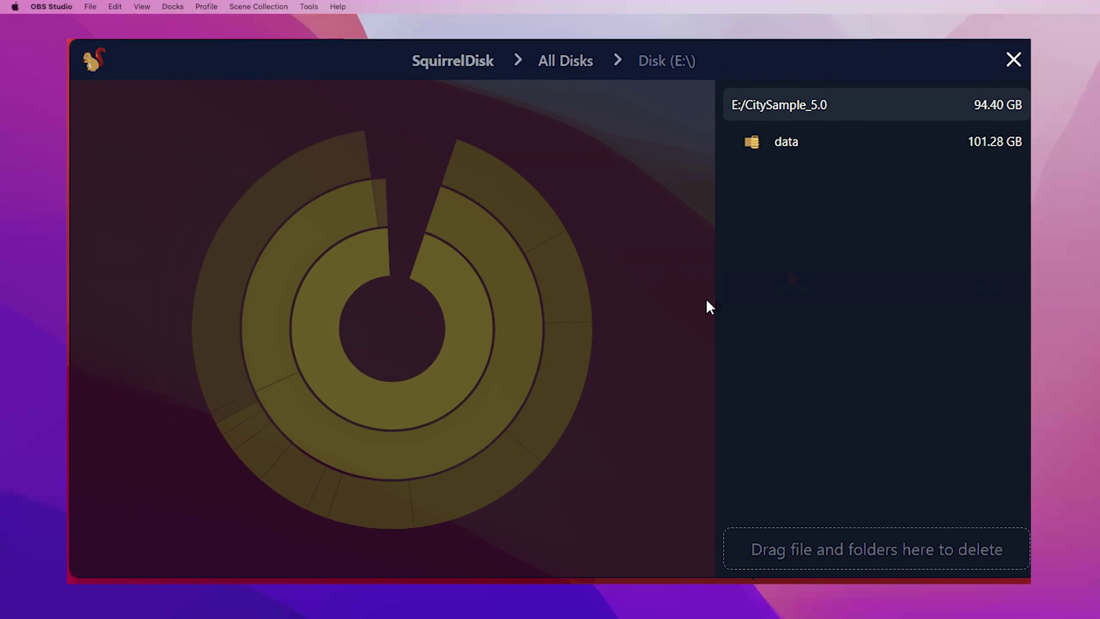
pyautogui.click(794, 142)
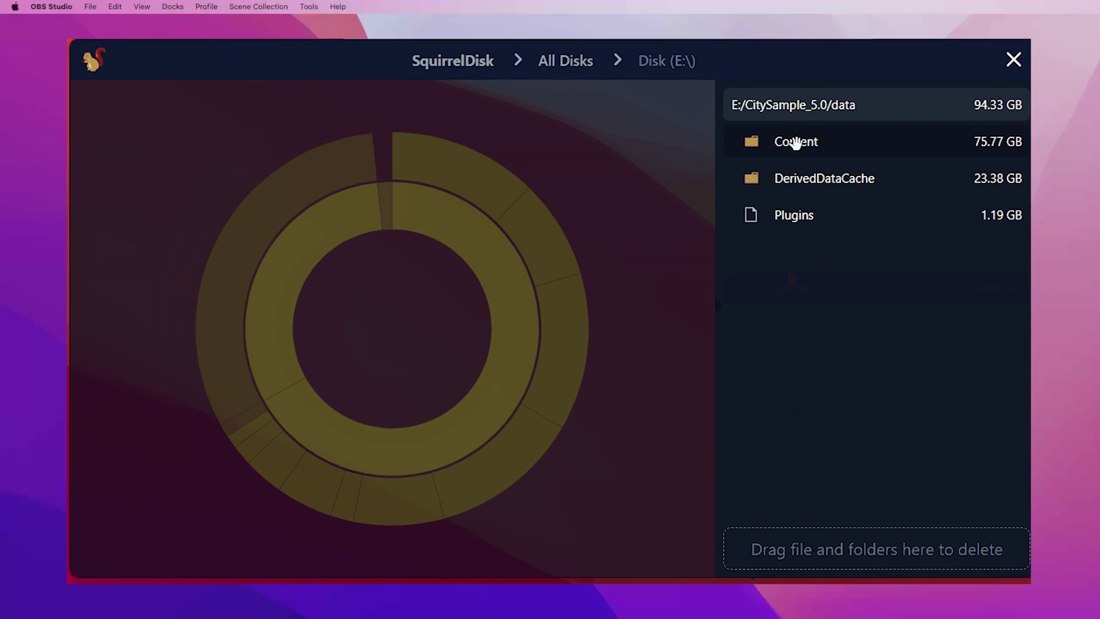
pyautogui.click(809, 114)
pyautogui.click(809, 113)
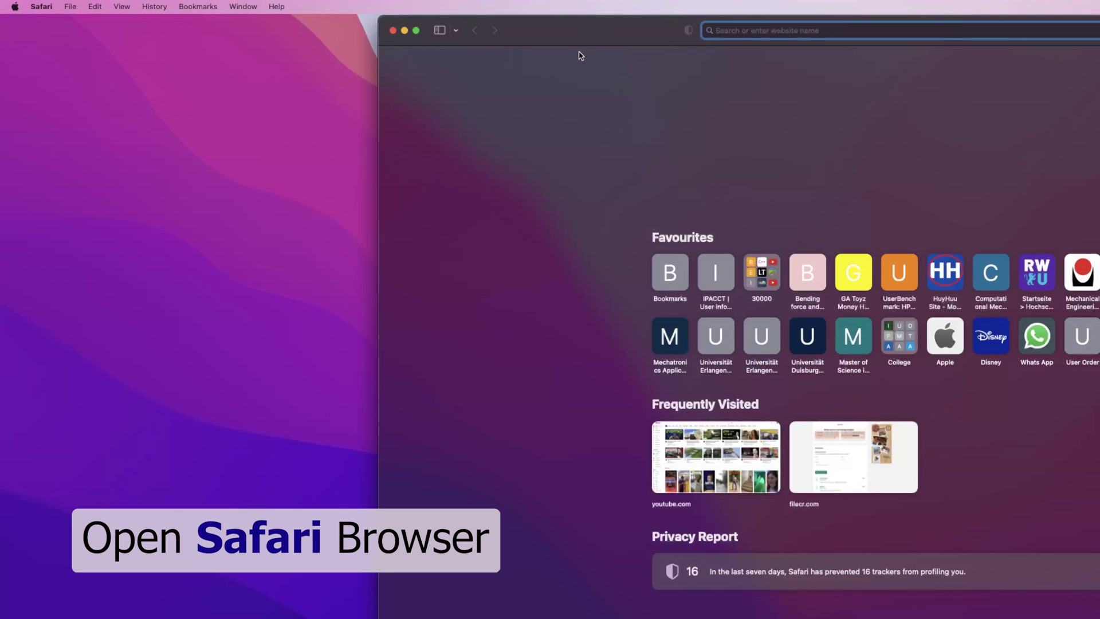
# - Search Google for 'SquirrelDisk' in full-screen Safari and open the squirreldisk.com result
pyautogui.click(416, 30)
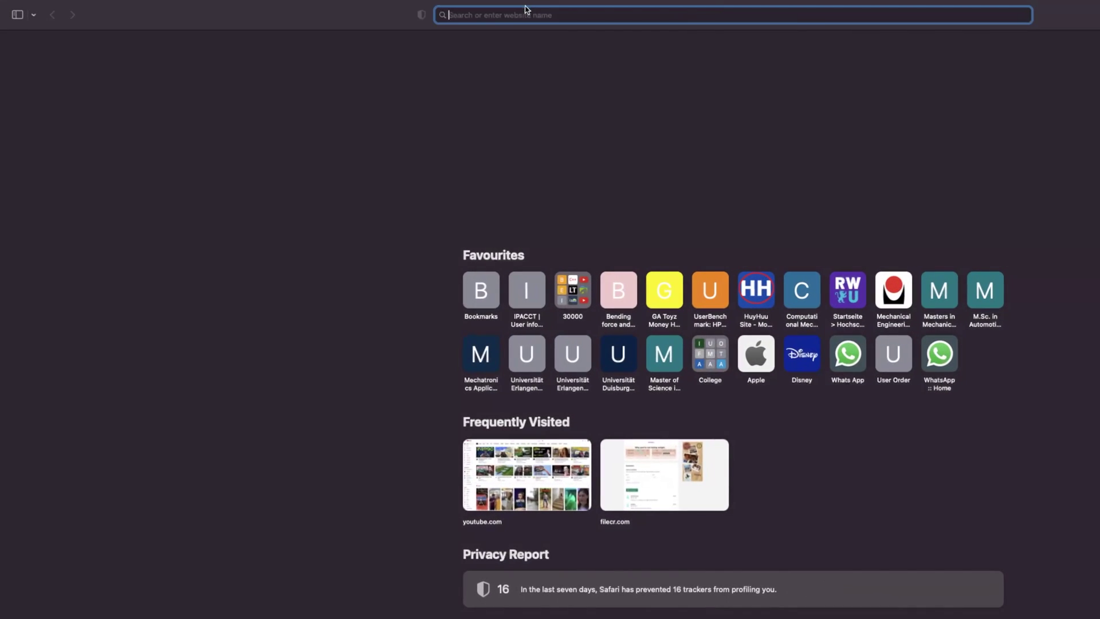
pyautogui.write('SquirrelDisk')
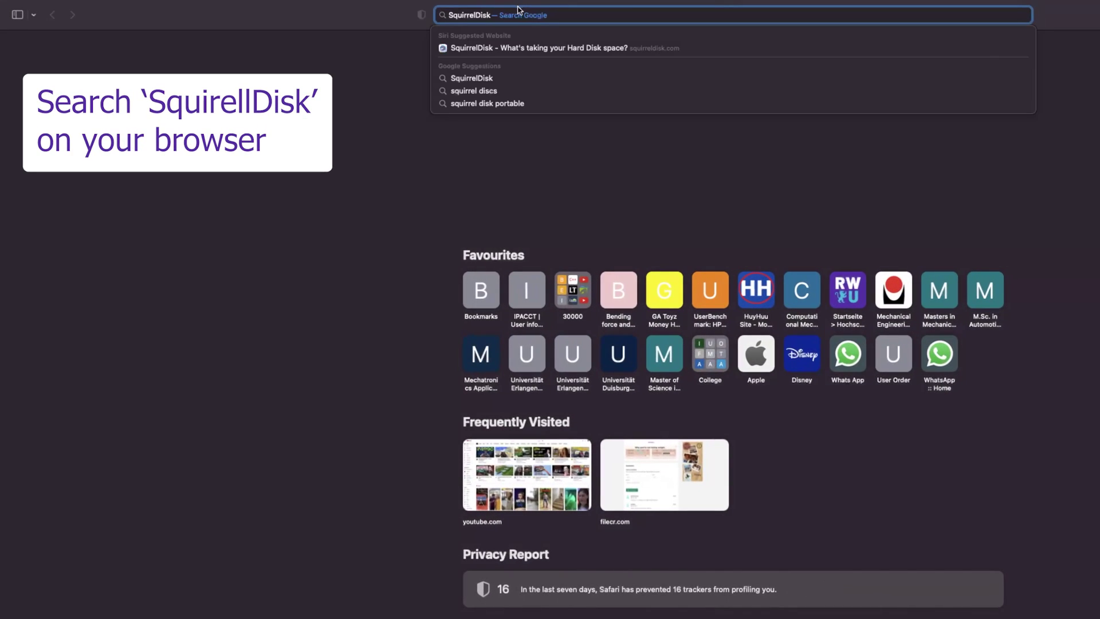
pyautogui.press('Return')
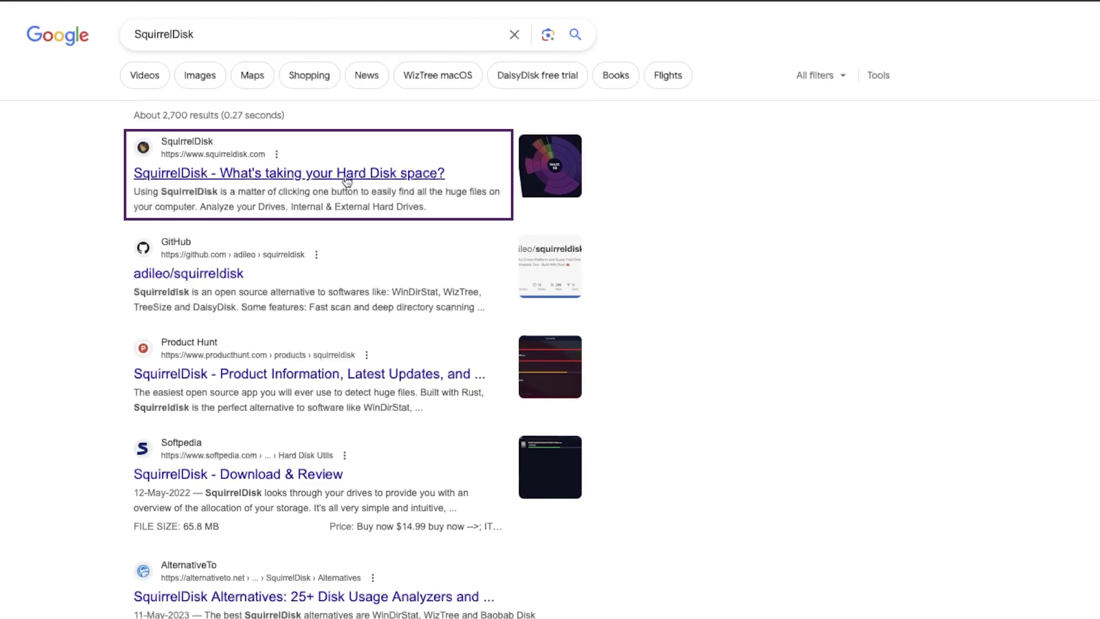
pyautogui.click(342, 174)
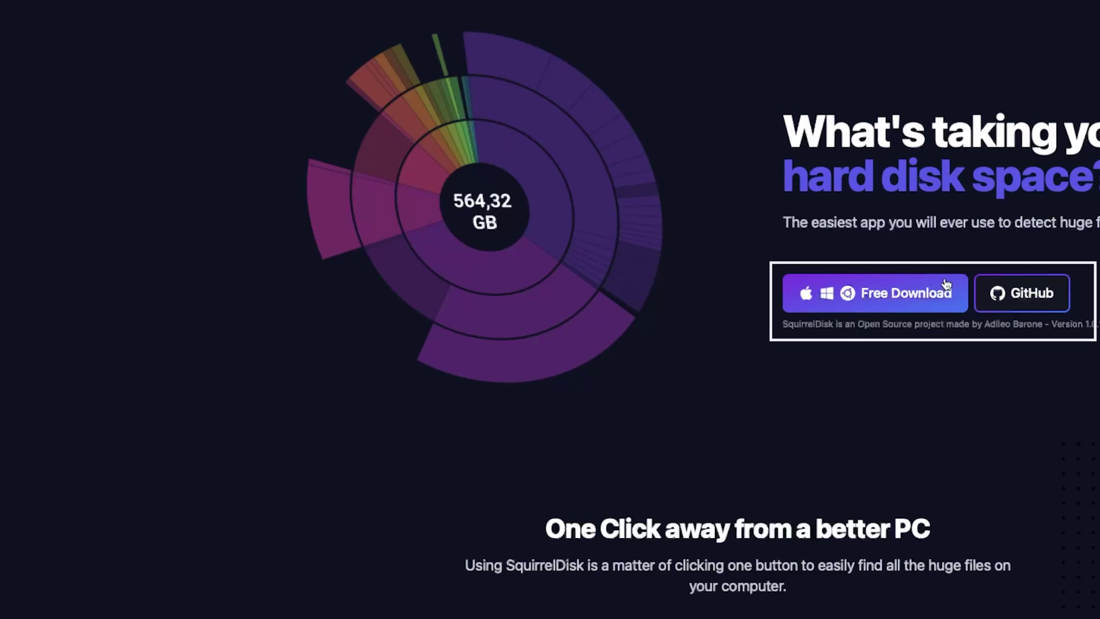
# - Get SquirrelDisk_0.3.4_x64.dmg from the GitHub v0.3.4 release, allowing github.com downloads
pyautogui.click(946, 284)
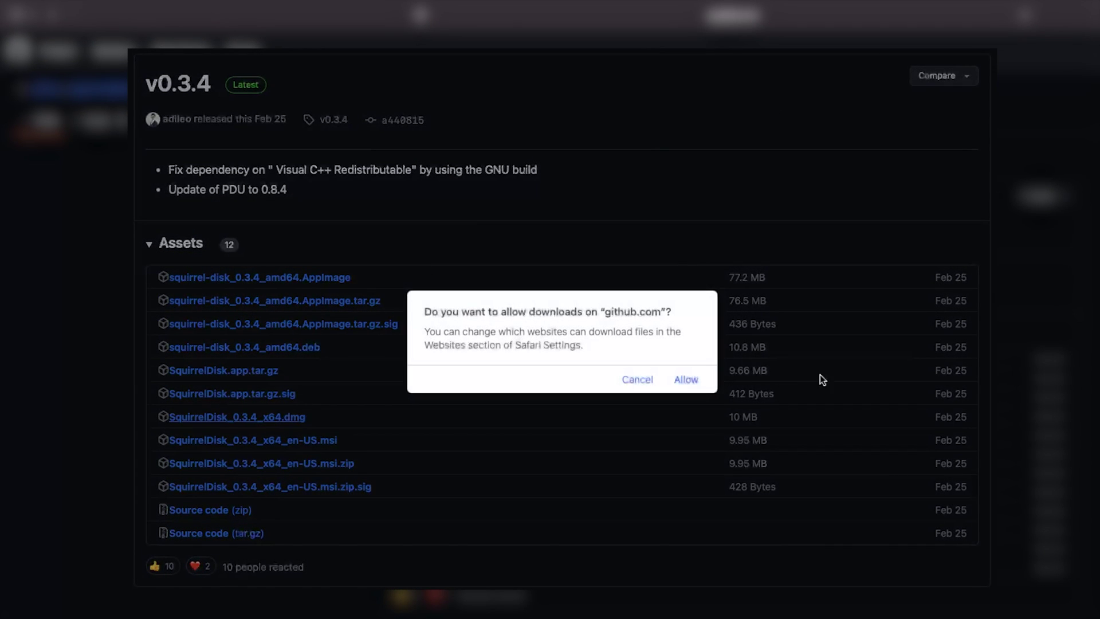
pyautogui.click(685, 380)
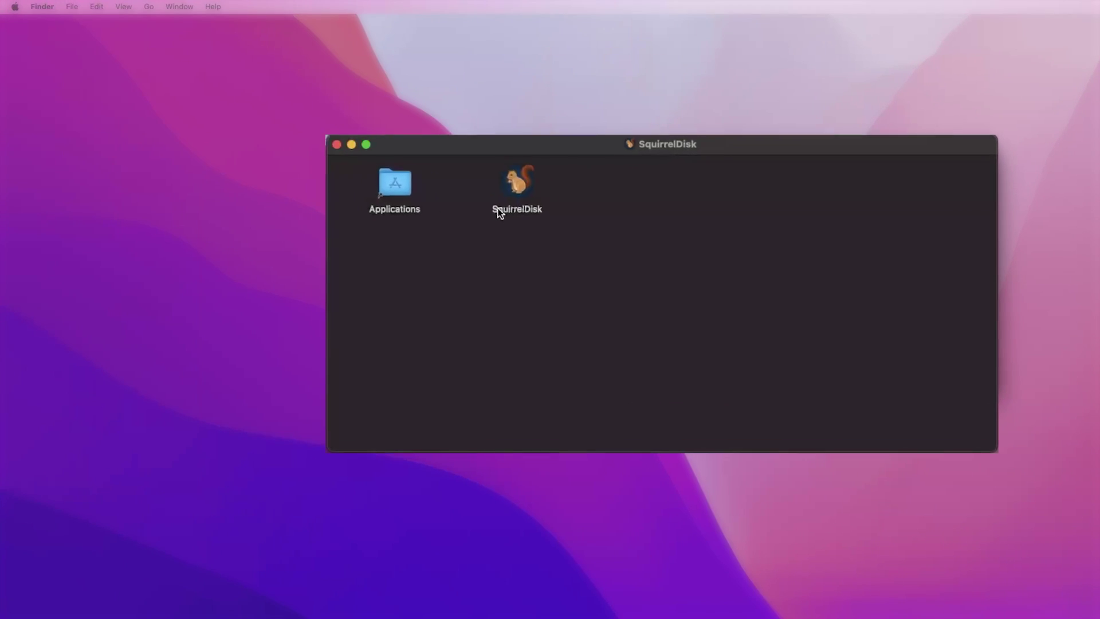
# - Copy SquirrelDisk into Applications, replacing the existing copy, and close the disk-image window
pyautogui.click(390, 187)
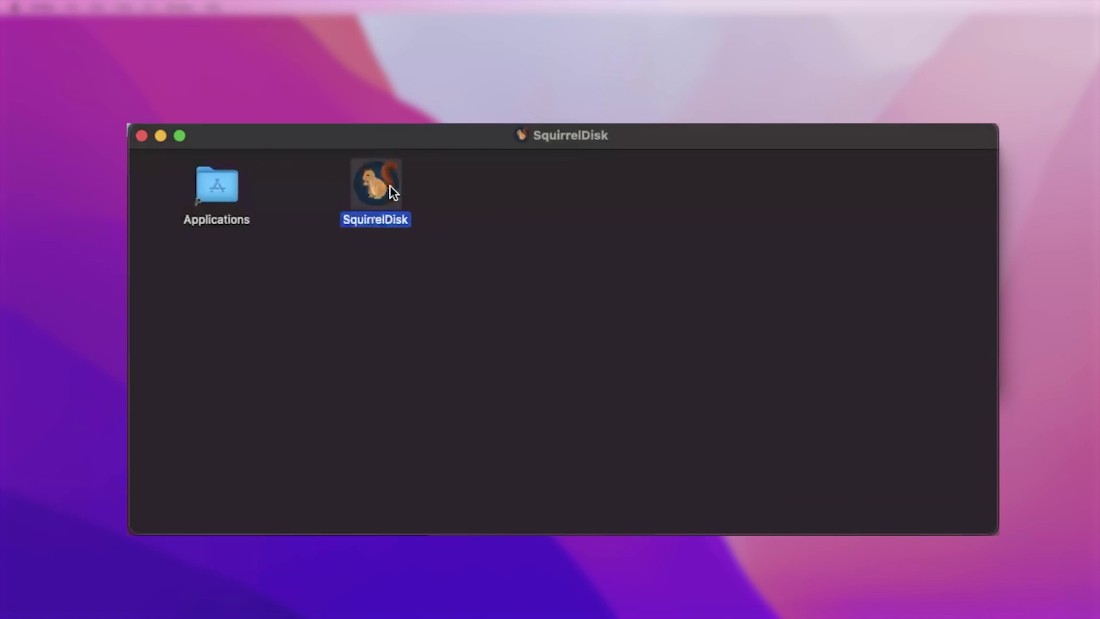
pyautogui.moveTo(390, 186); pyautogui.dragTo(236, 192)
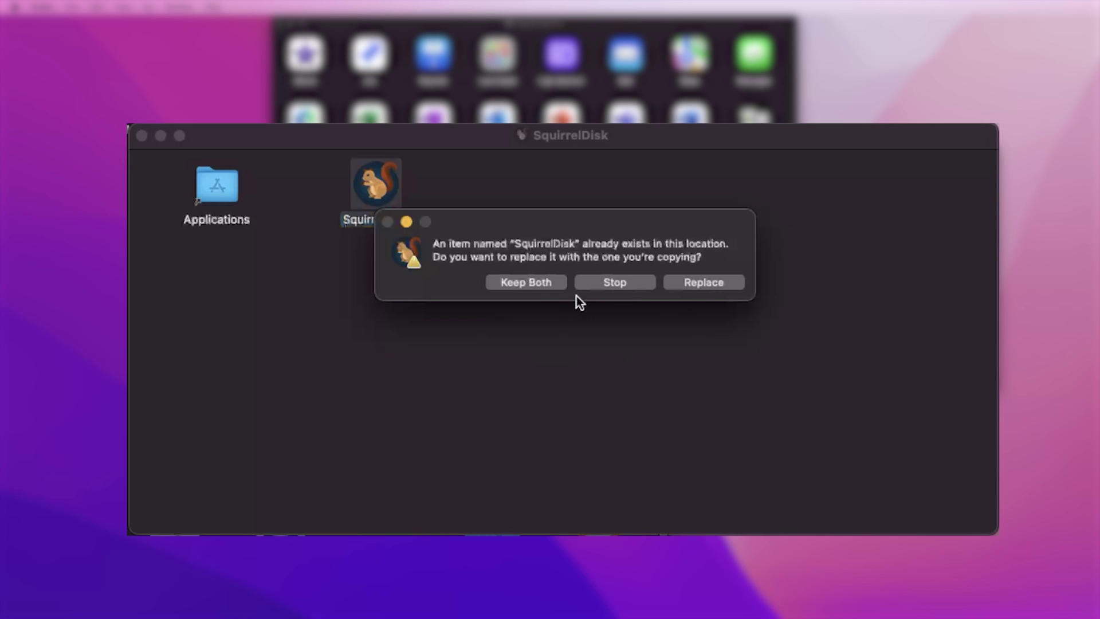
pyautogui.click(714, 282)
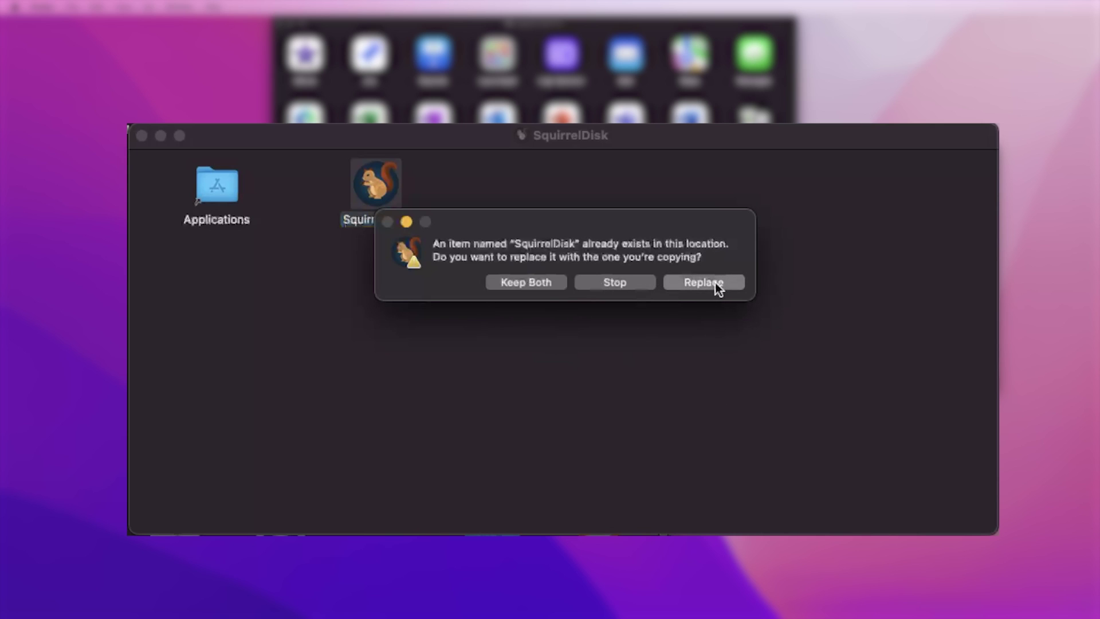
pyautogui.moveTo(396, 192); pyautogui.dragTo(338, 198)
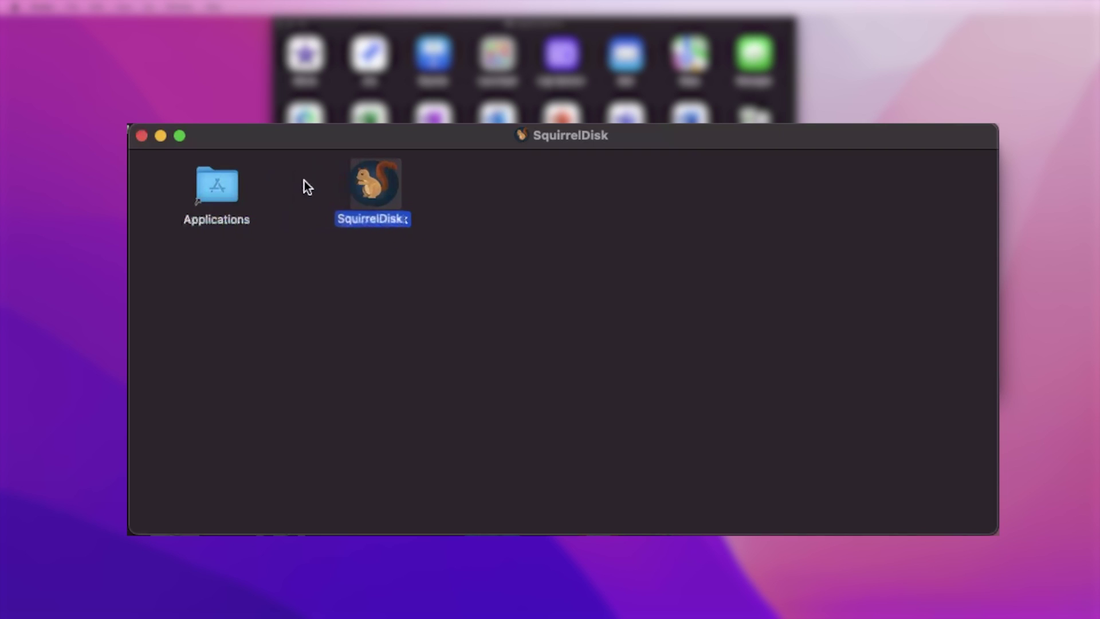
pyautogui.click(146, 136)
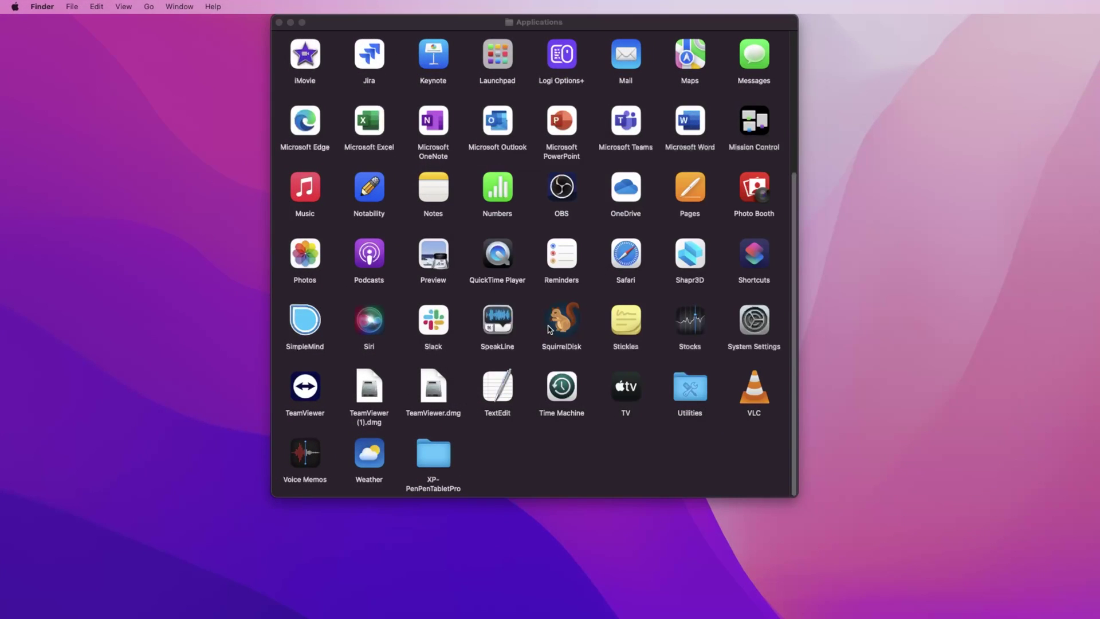
pyautogui.doubleClick(556, 324)
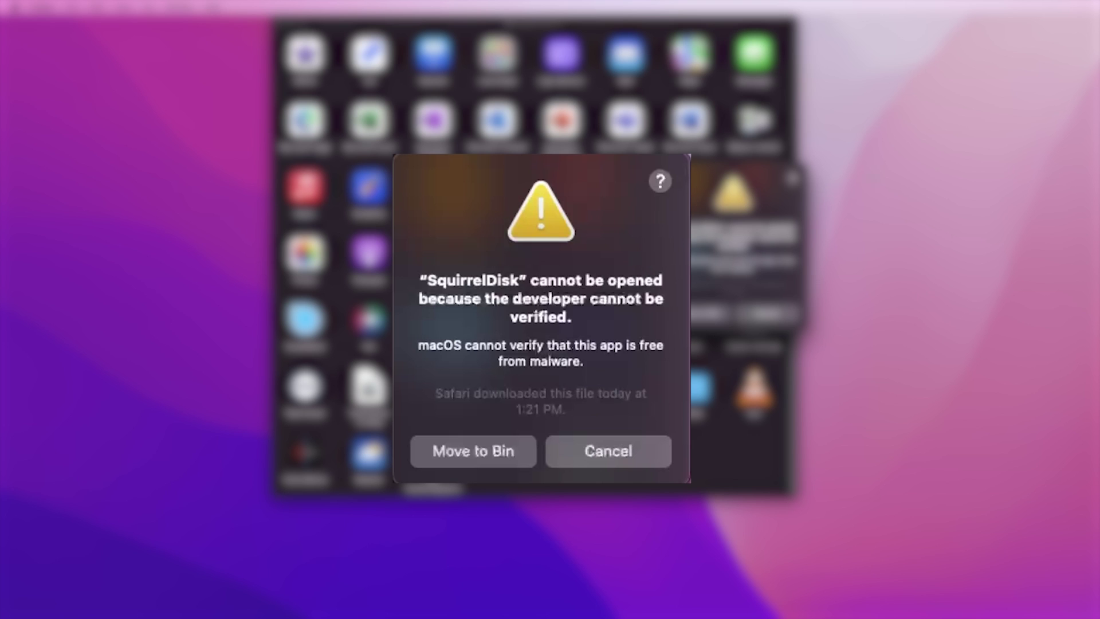
pyautogui.click(641, 450)
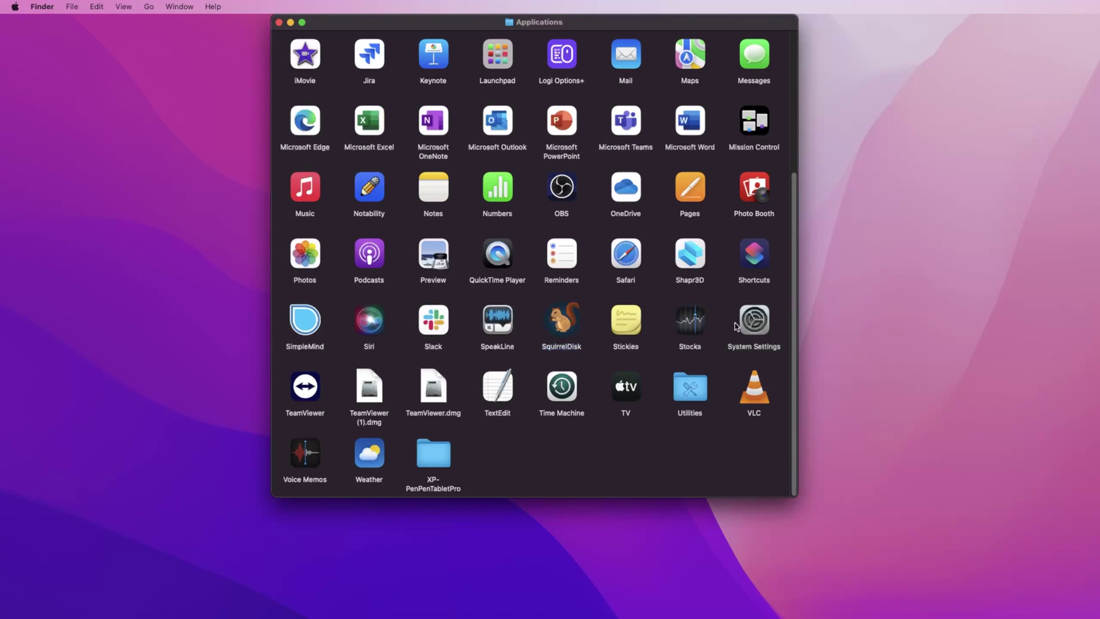
# - Approve SquirrelDisk in Privacy & Security with the admin password and open it despite the unverified-developer alert
pyautogui.doubleClick(747, 325)
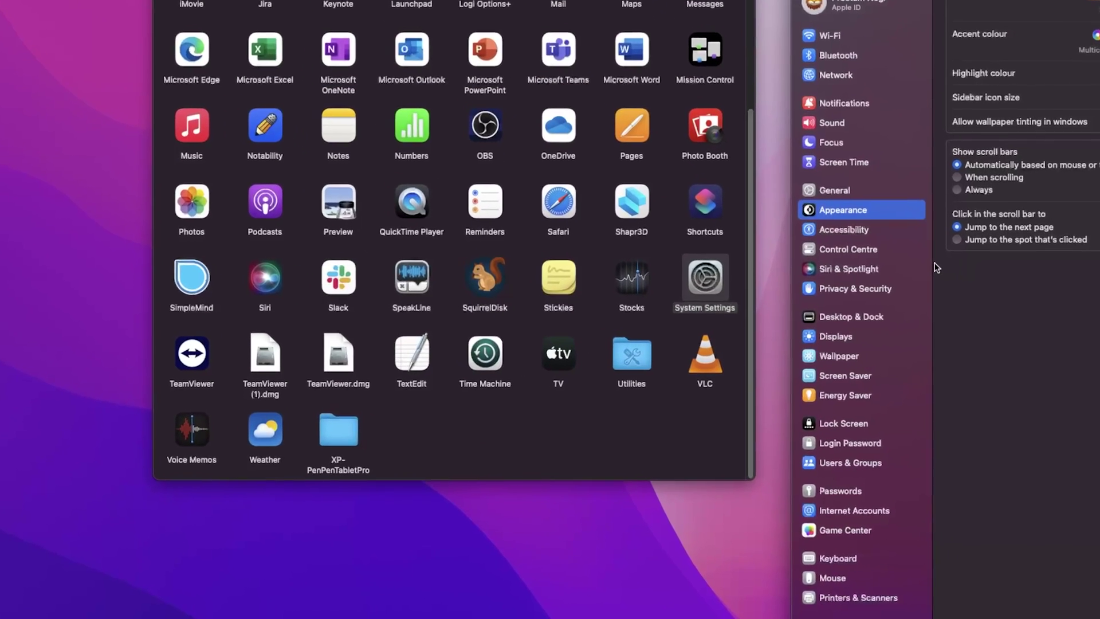
pyautogui.click(886, 331)
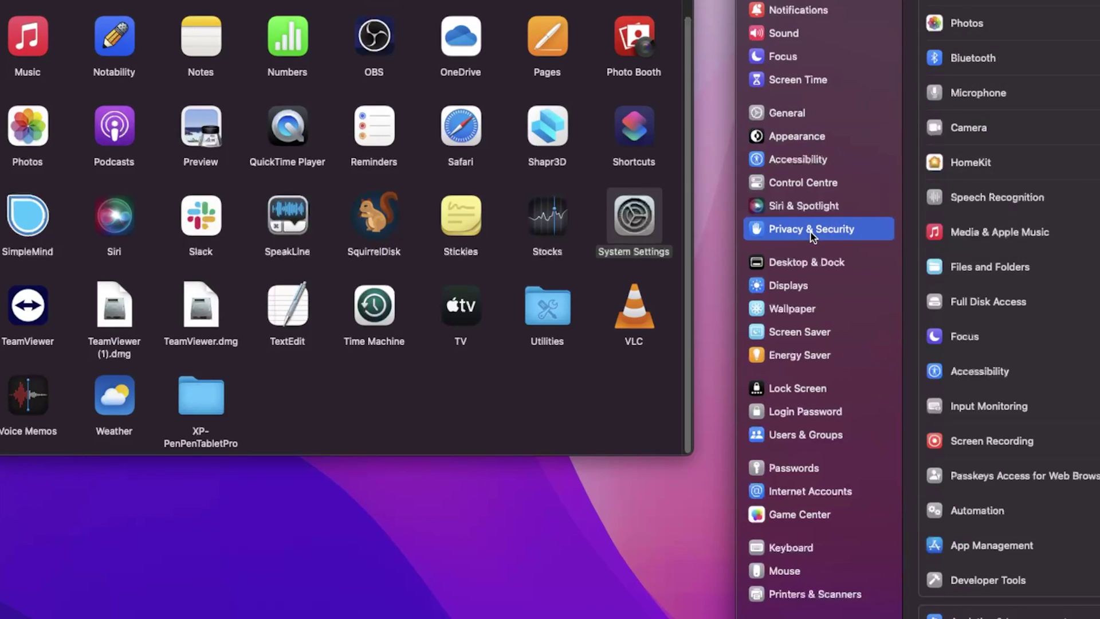
pyautogui.scroll(-10, 1054, 569)
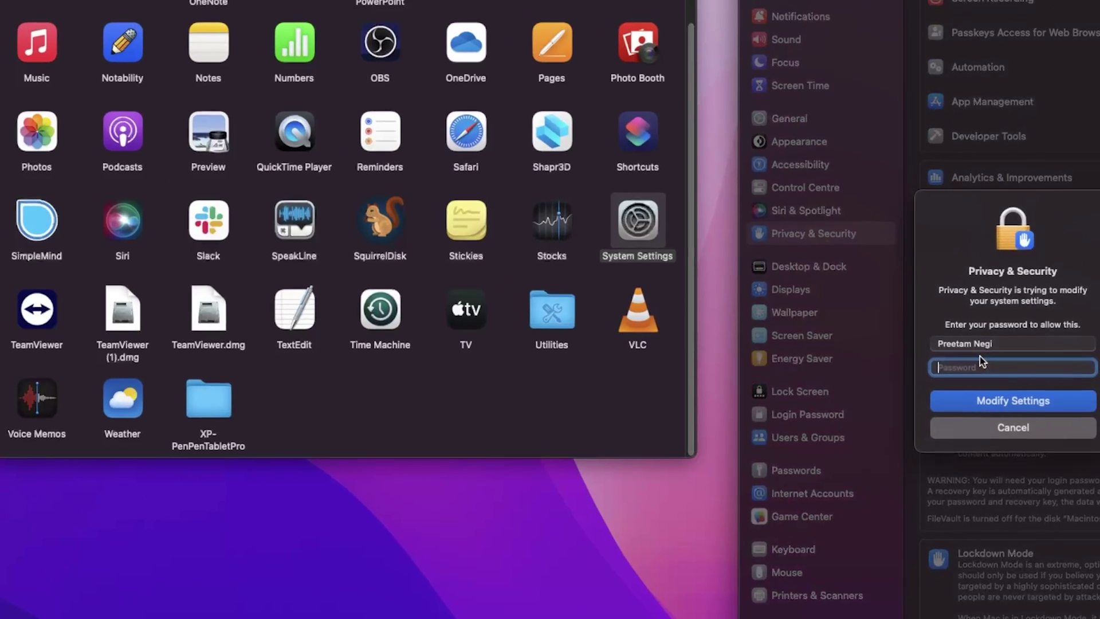
pyautogui.write('•')
pyautogui.write('••••••••')
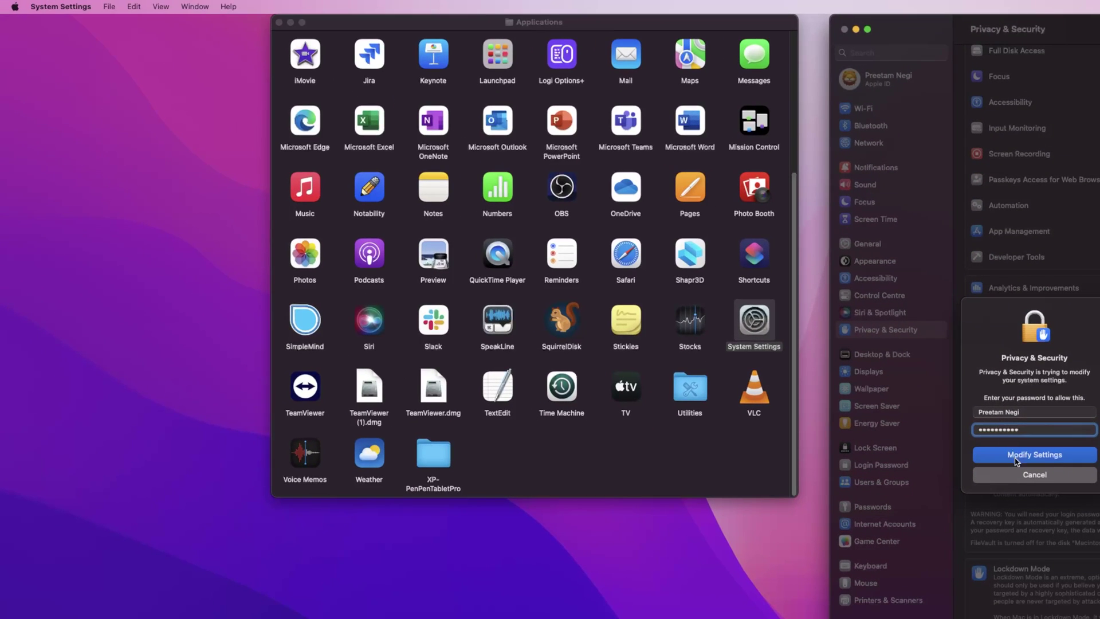
pyautogui.click(1015, 460)
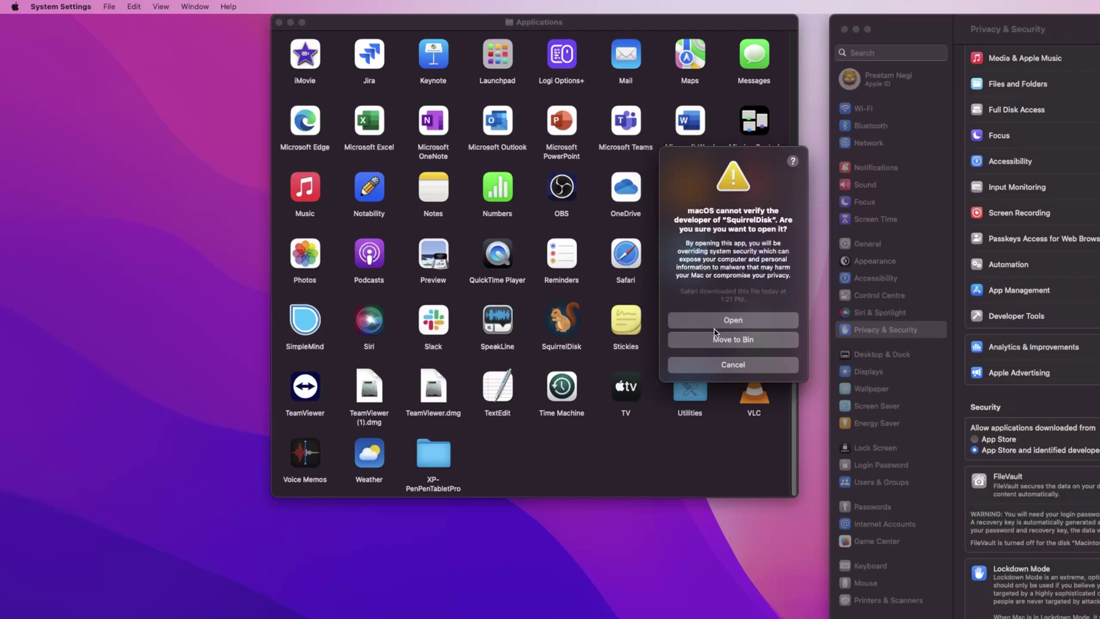
pyautogui.click(723, 322)
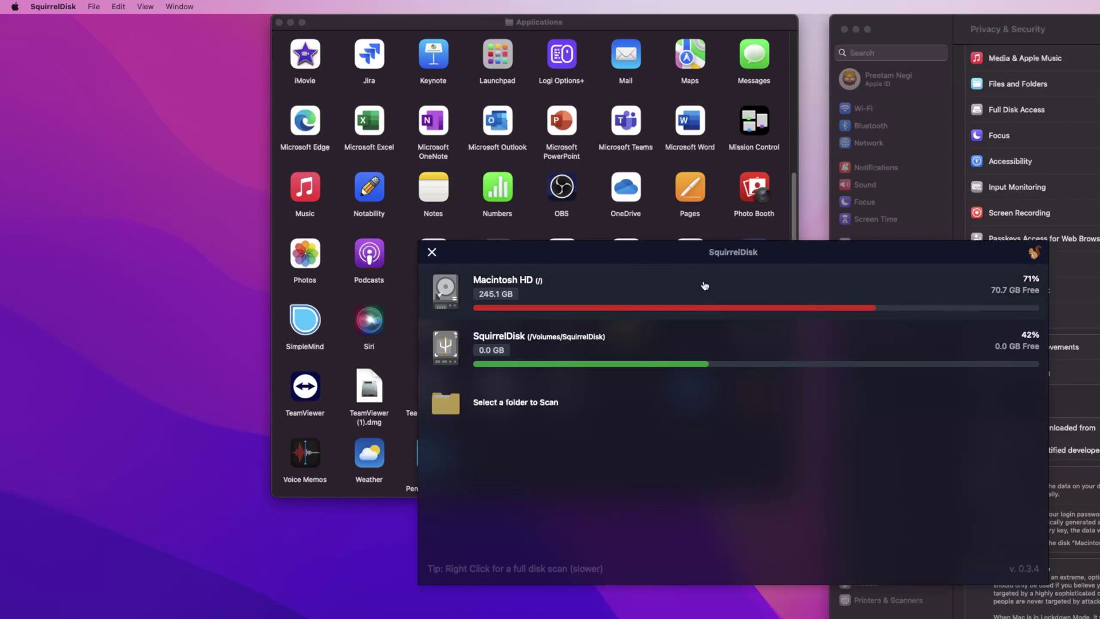
# - Scan Macintosh HD and drill into the 122.04 GB home folder, where Movies takes 78.83 GB
pyautogui.click(279, 23)
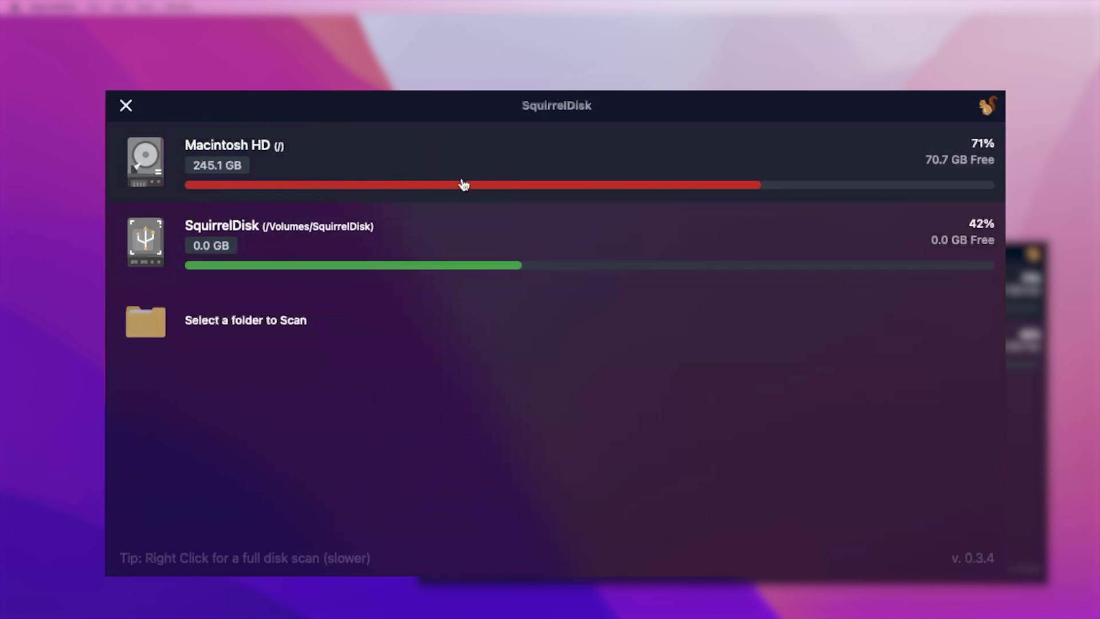
pyautogui.click(818, 174)
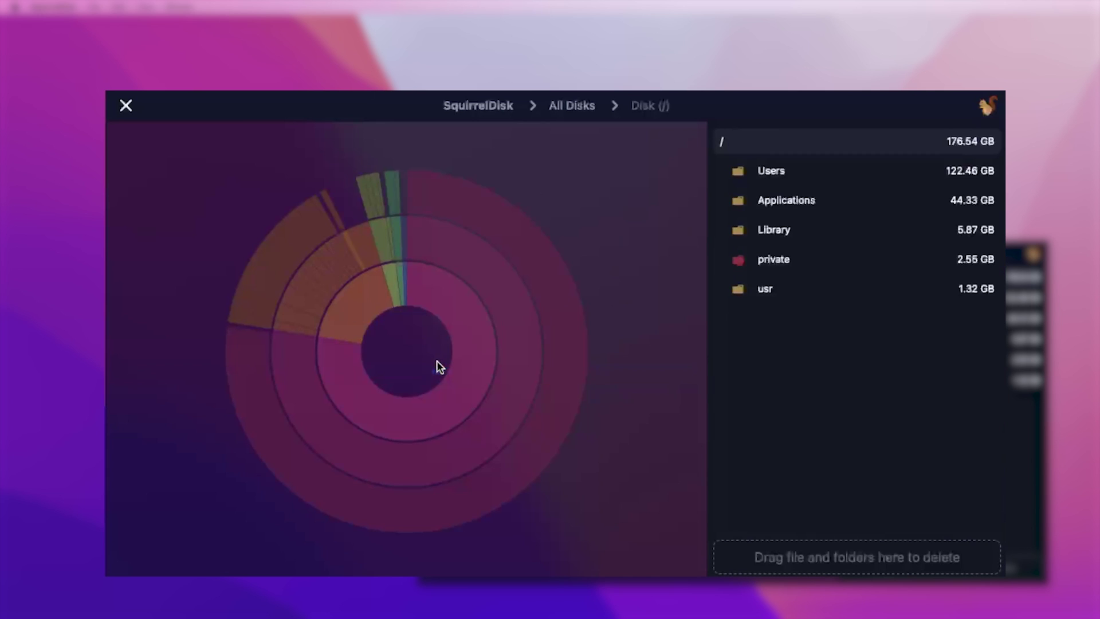
pyautogui.click(309, 284)
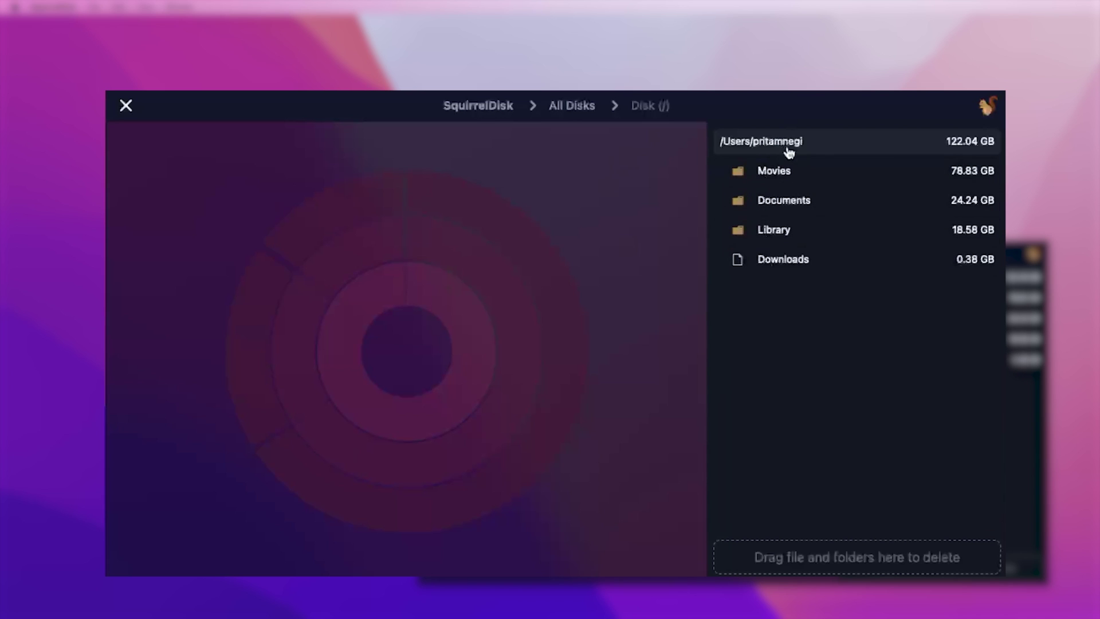
# - Navigate from / through Users and the home folder to Movies, peeking inside the 66.65 GB Untitled.fcpbundle
pyautogui.click(650, 105)
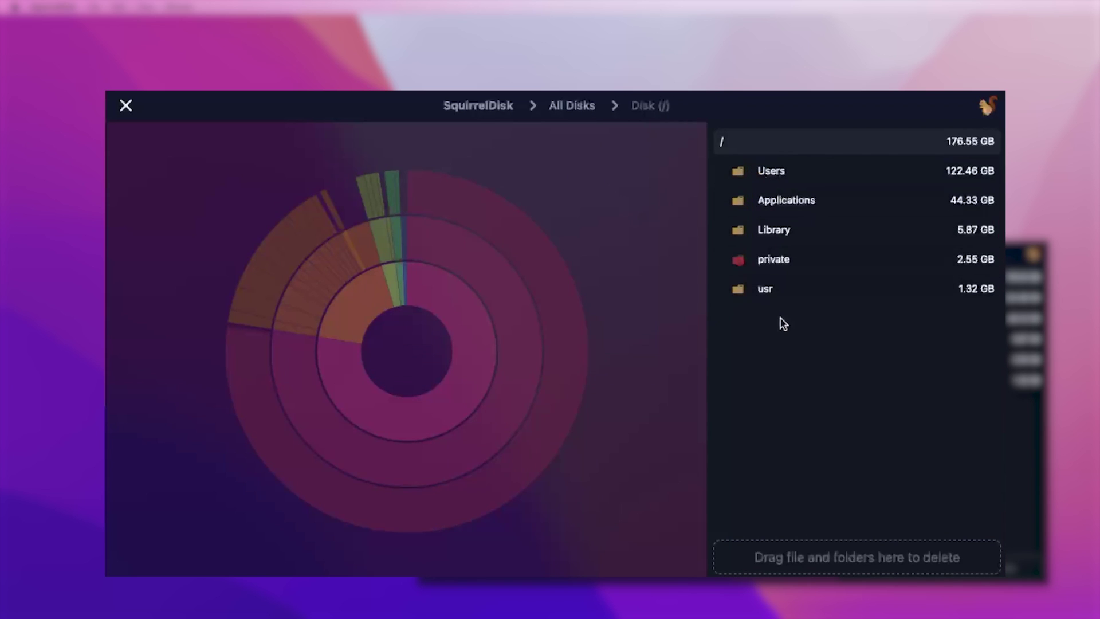
pyautogui.click(801, 171)
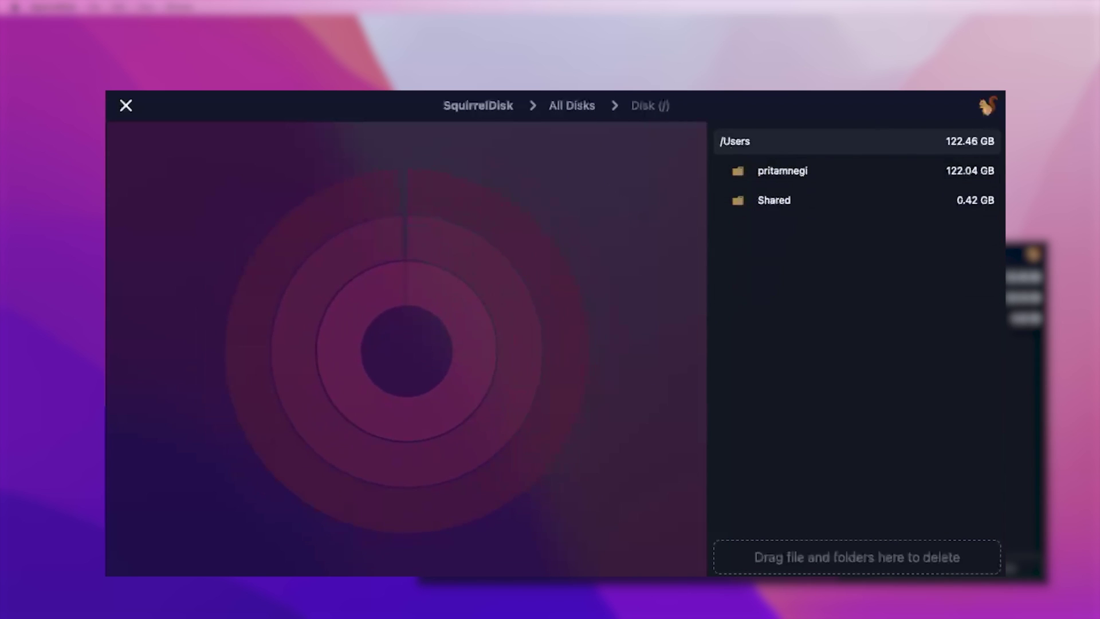
pyautogui.click(862, 168)
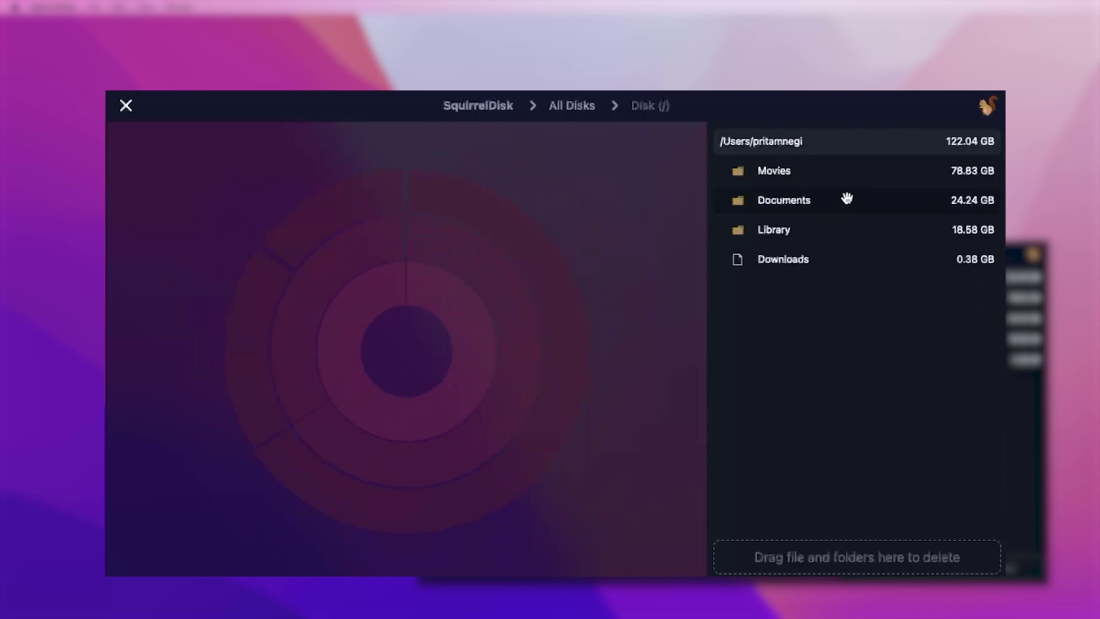
pyautogui.click(842, 176)
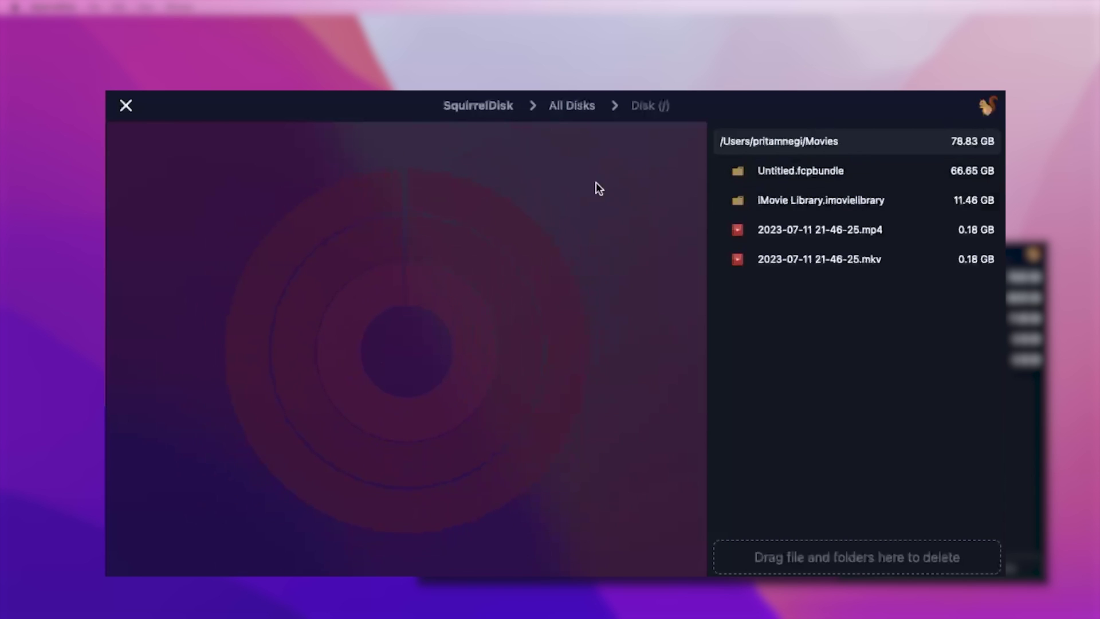
pyautogui.click(876, 172)
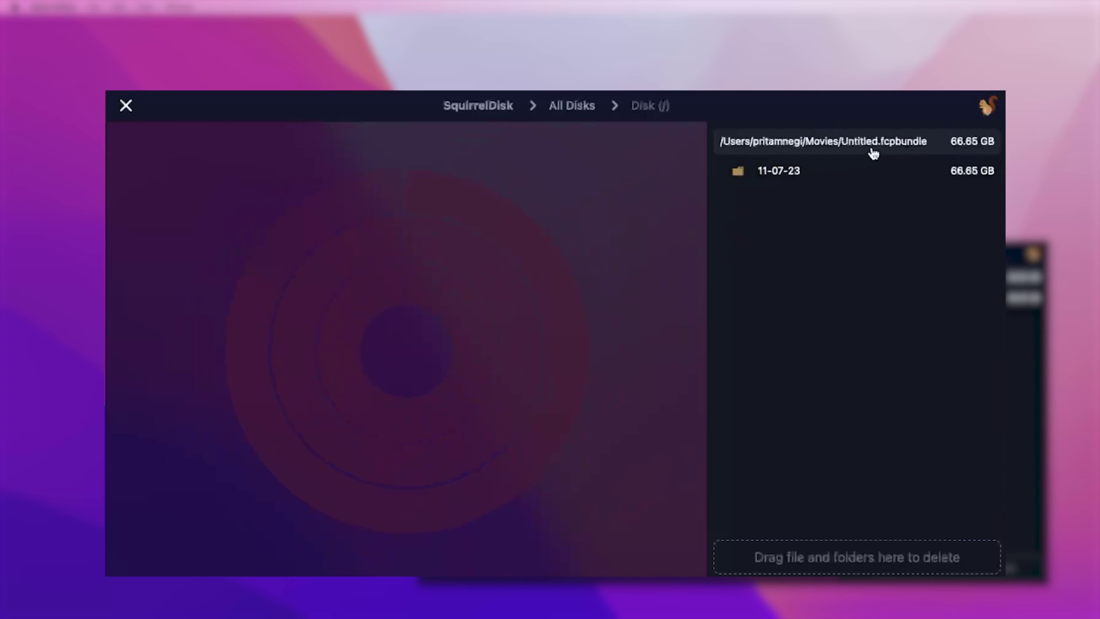
pyautogui.click(826, 147)
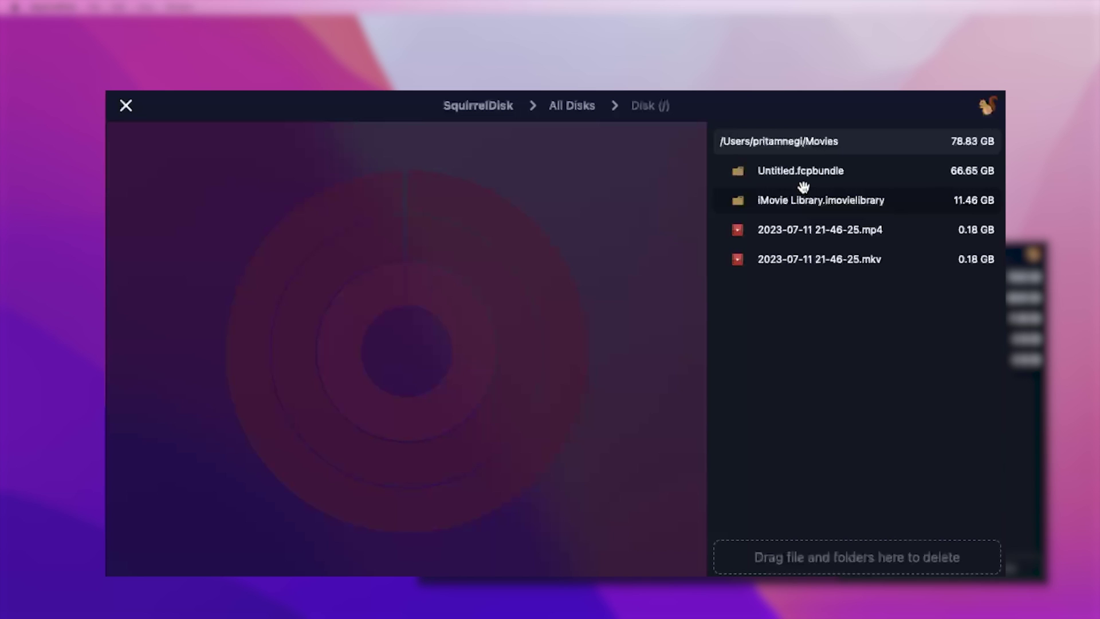
# - Drop the 66.65 GB Untitled.fcpbundle into the deletion zone
pyautogui.moveTo(795, 172); pyautogui.dragTo(804, 547)
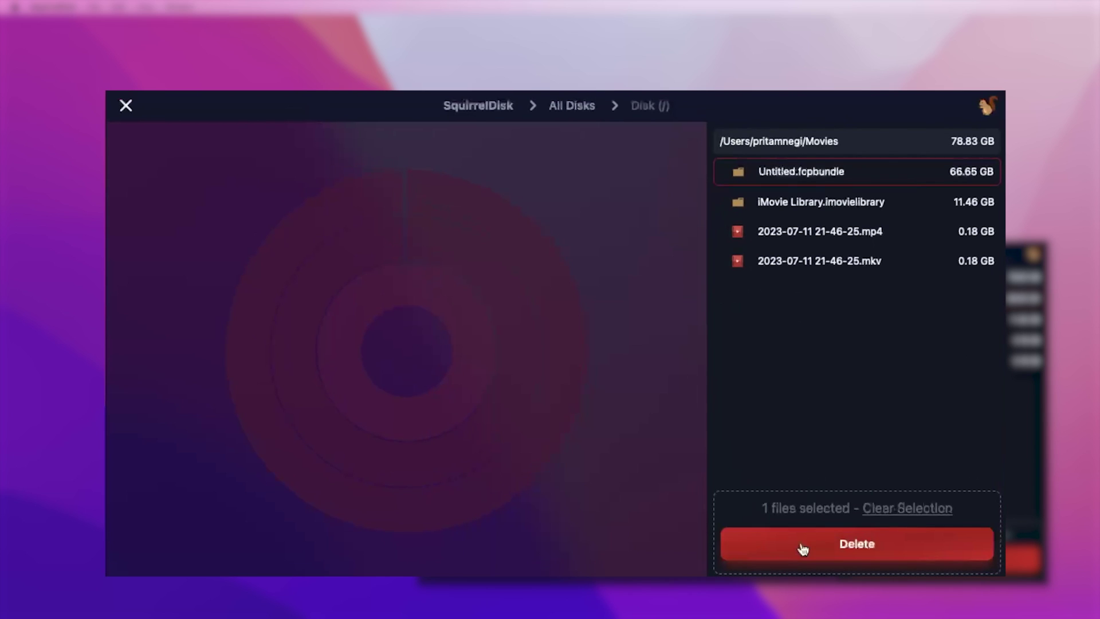